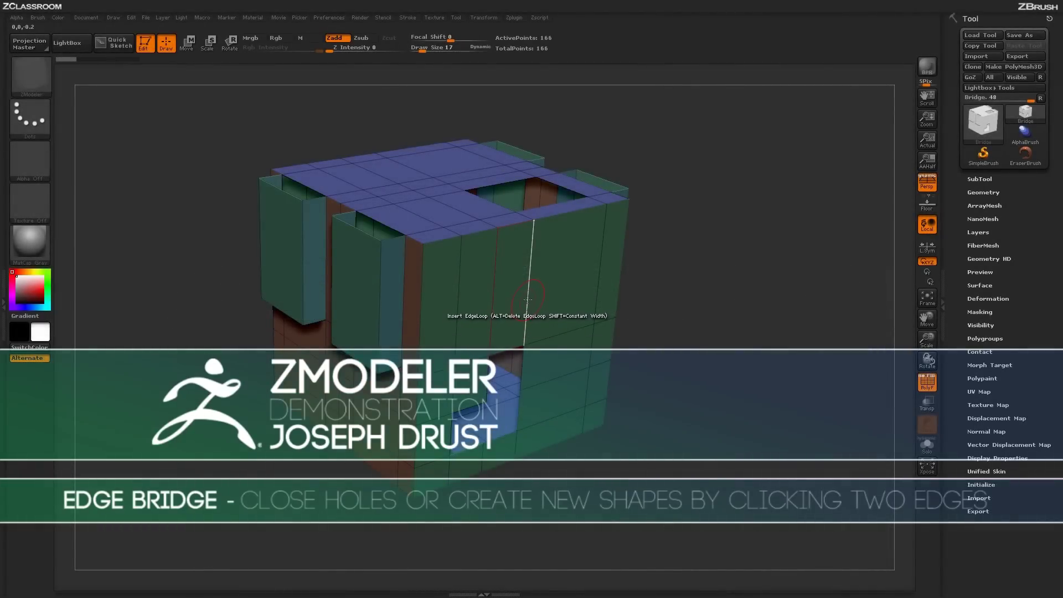
Step: Set the ZModeler edge action to Bridge with Edges as the target
{"action": "key", "text": "space"}
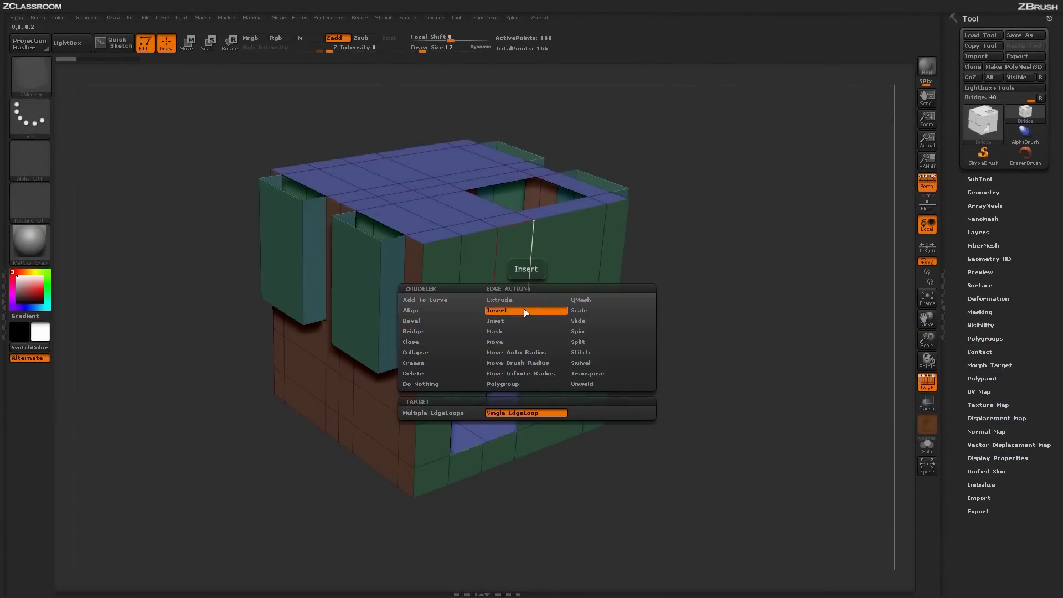
{"action": "left_click", "coordinate": [410, 333]}
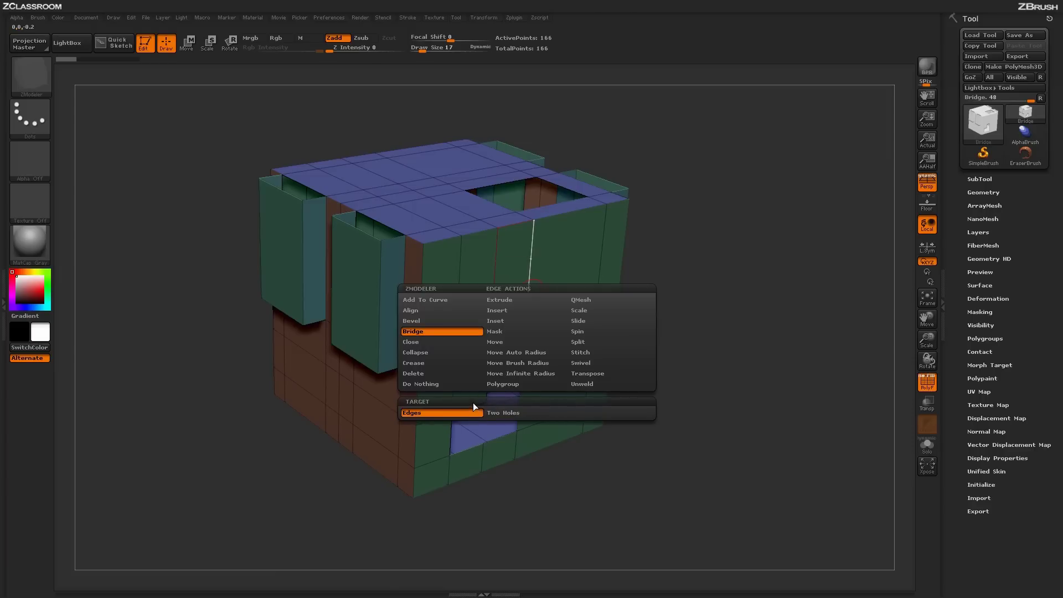
{"action": "left_click", "coordinate": [423, 411]}
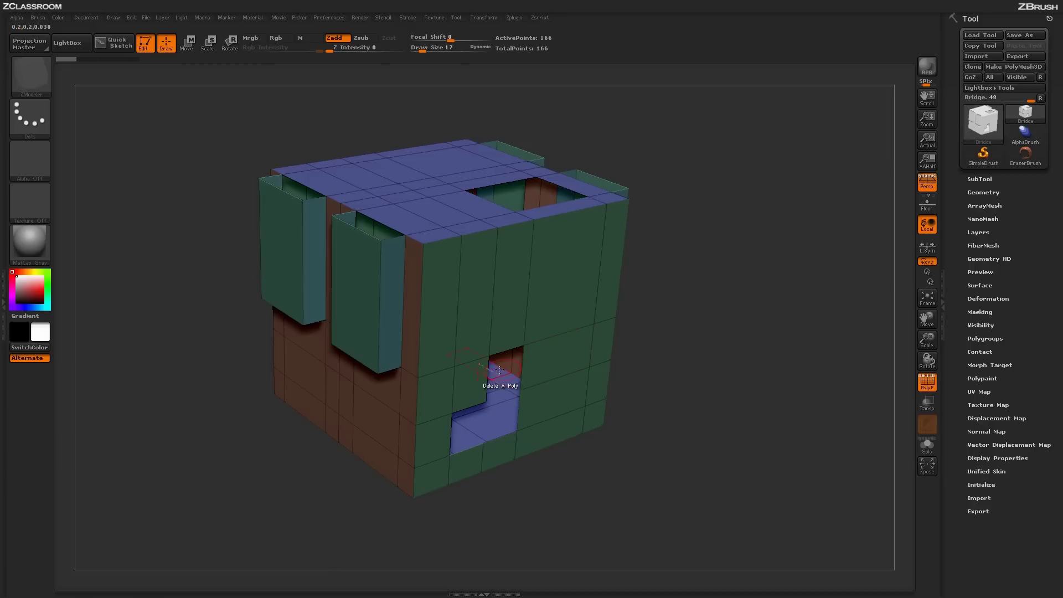
{"action": "left_click", "coordinate": [522, 369]}
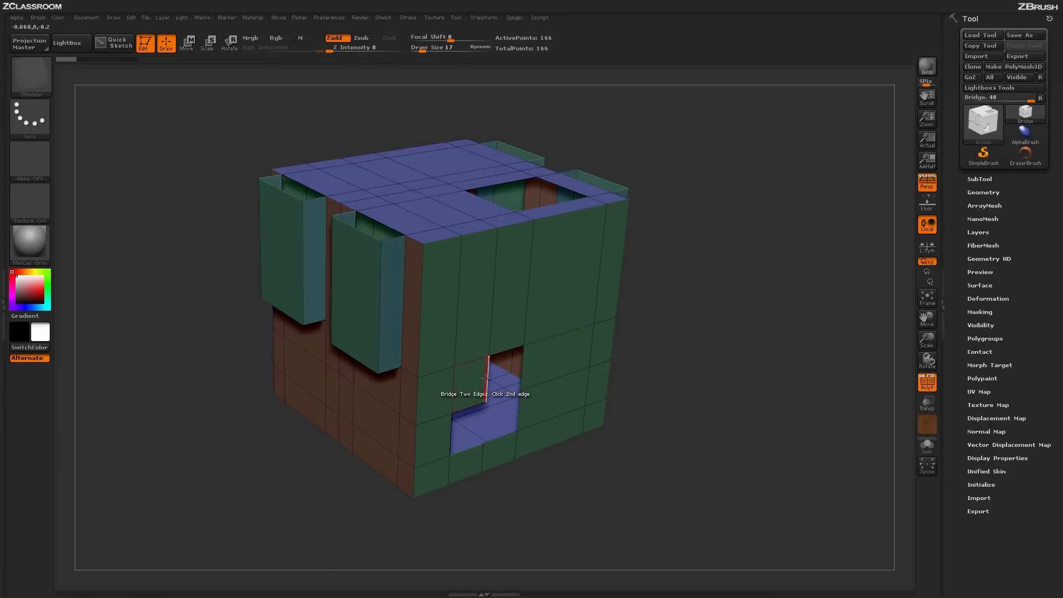
{"action": "left_click", "coordinate": [487, 378]}
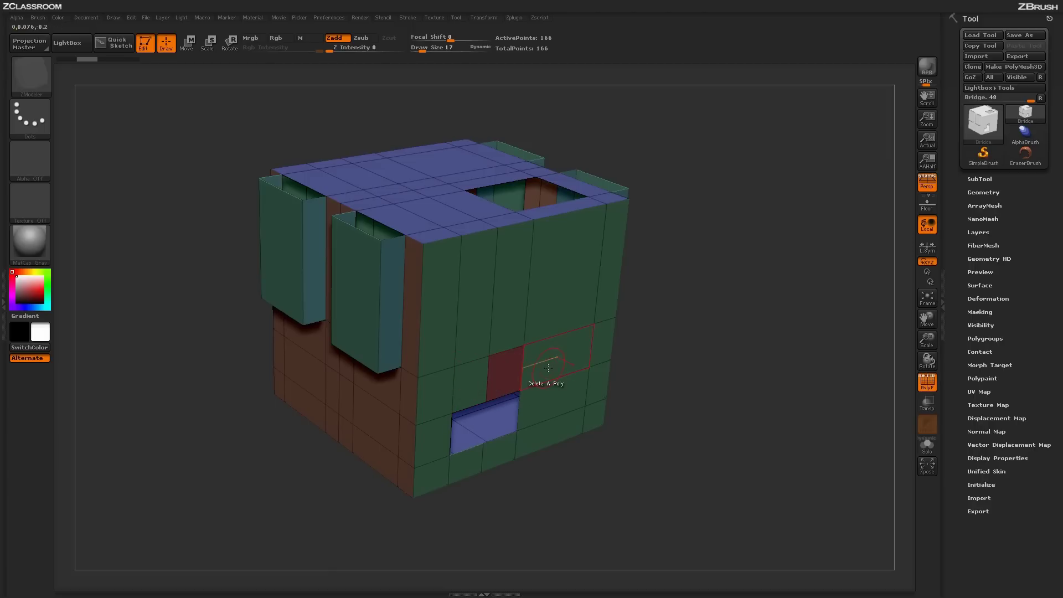
{"action": "left_click", "coordinate": [496, 440]}
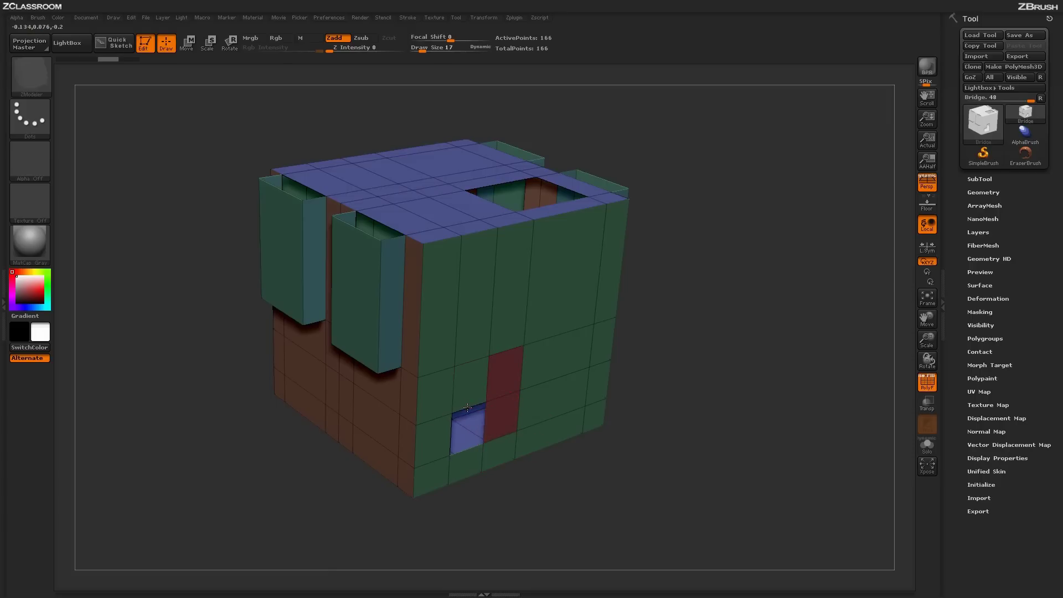
{"action": "left_click", "coordinate": [468, 408]}
{"action": "left_click", "coordinate": [466, 451]}
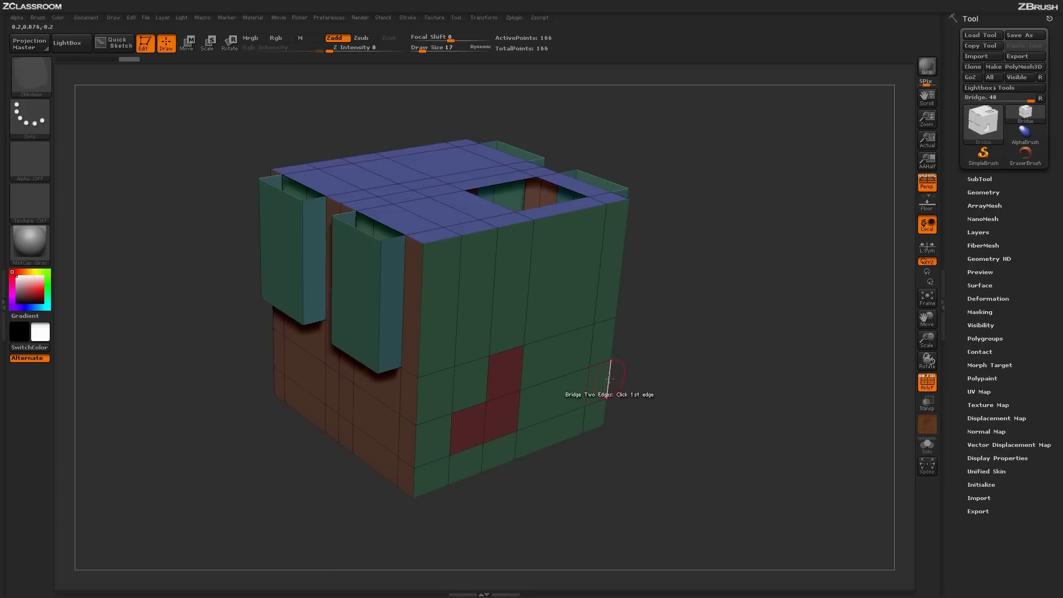
{"action": "key", "text": "ctrl+z"}
{"action": "key", "text": "ctrl+z"}
{"action": "key", "text": "ctrl+z"}
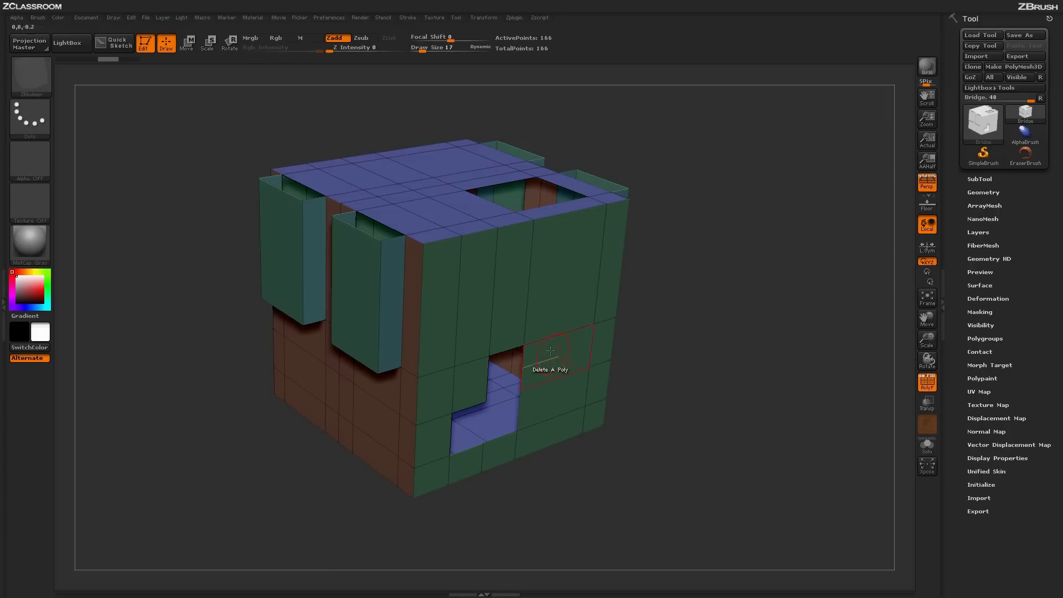
Step: Undo to the original mesh and set Bridge to target Two Holes with the Spline shape
{"action": "key", "text": "ctrl+z"}
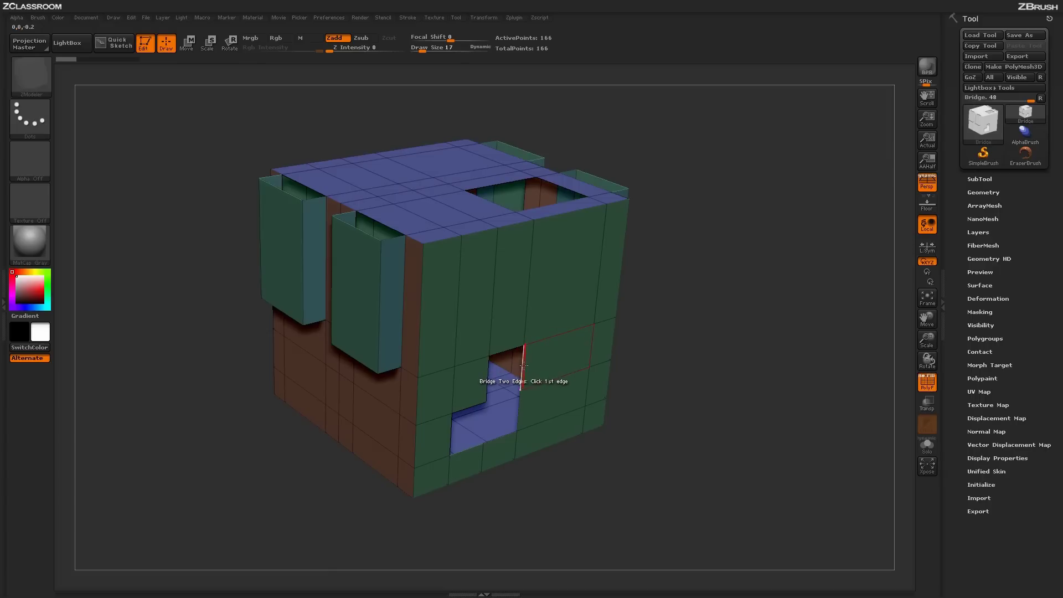
{"action": "key", "text": "space"}
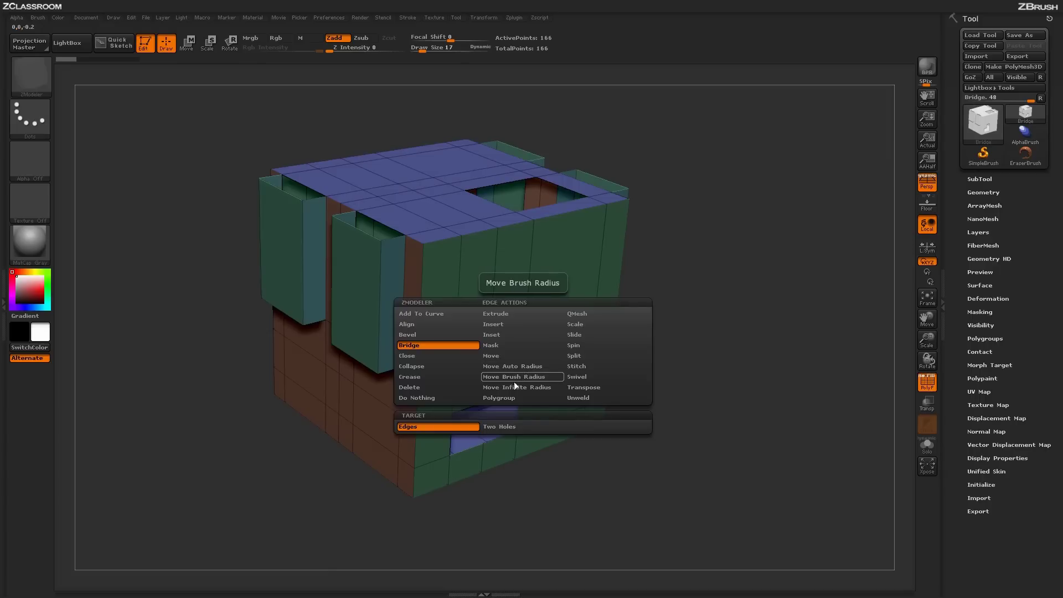
{"action": "left_click", "coordinate": [494, 427]}
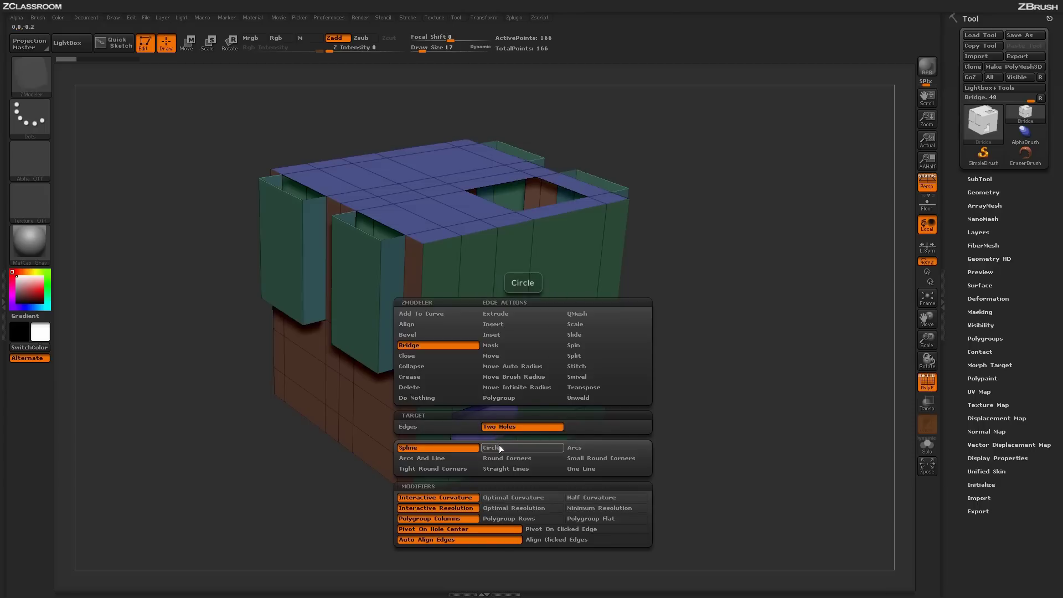
{"action": "left_click", "coordinate": [448, 449]}
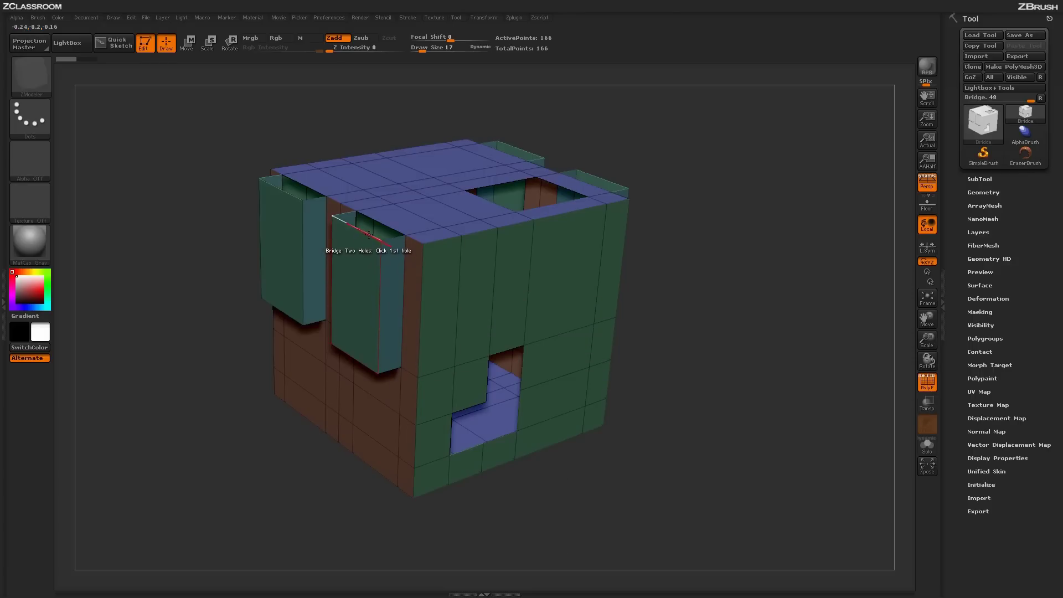
{"action": "left_click", "coordinate": [609, 180]}
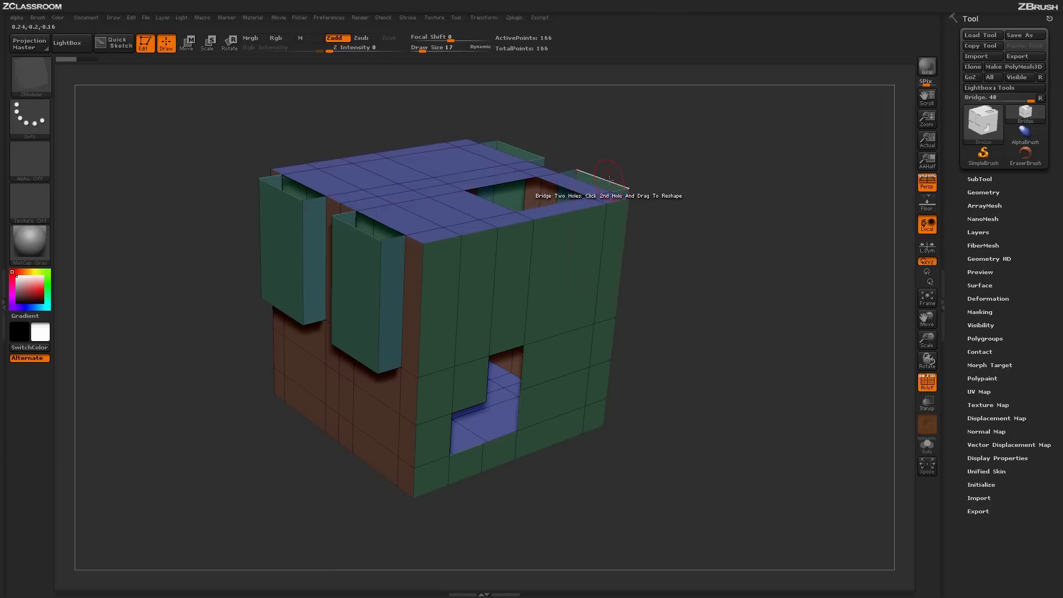
{"action": "left_click_drag", "start_coordinate": [609, 180], "coordinate": [700, 152]}
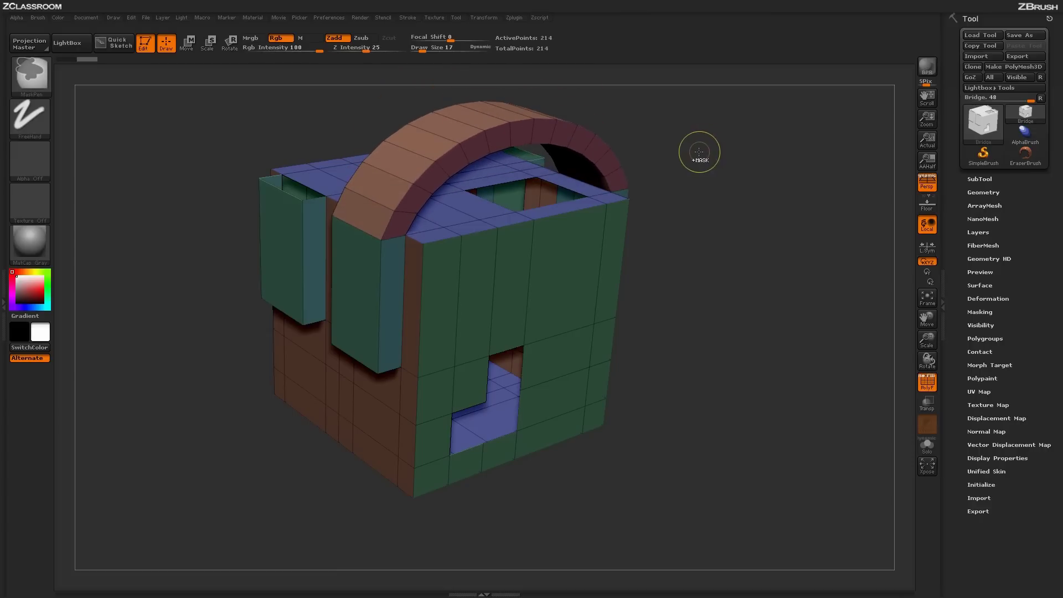
{"action": "key", "text": "ctrl+z"}
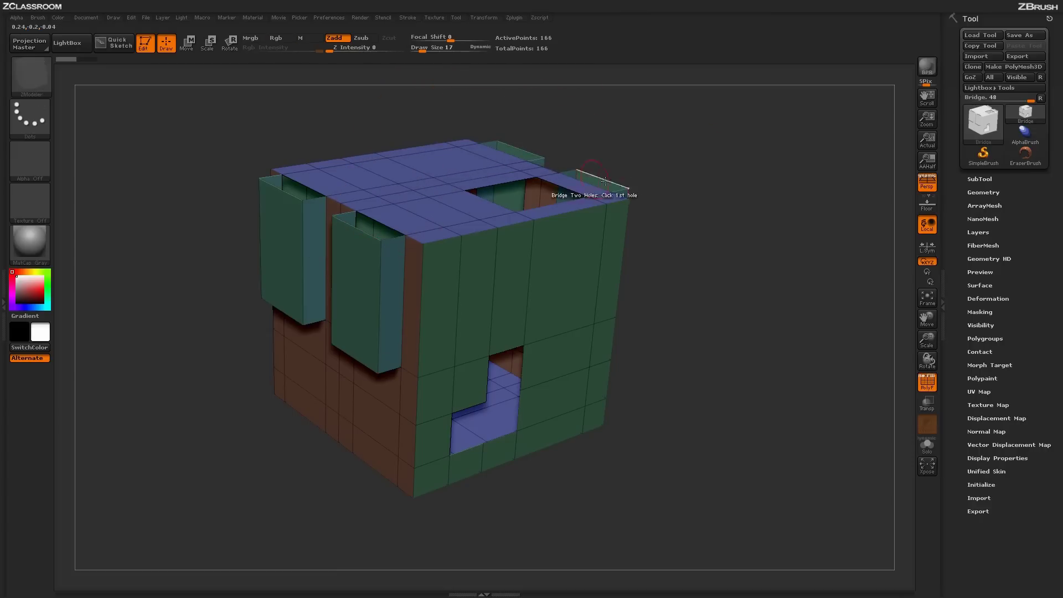
{"action": "left_click", "coordinate": [371, 235]}
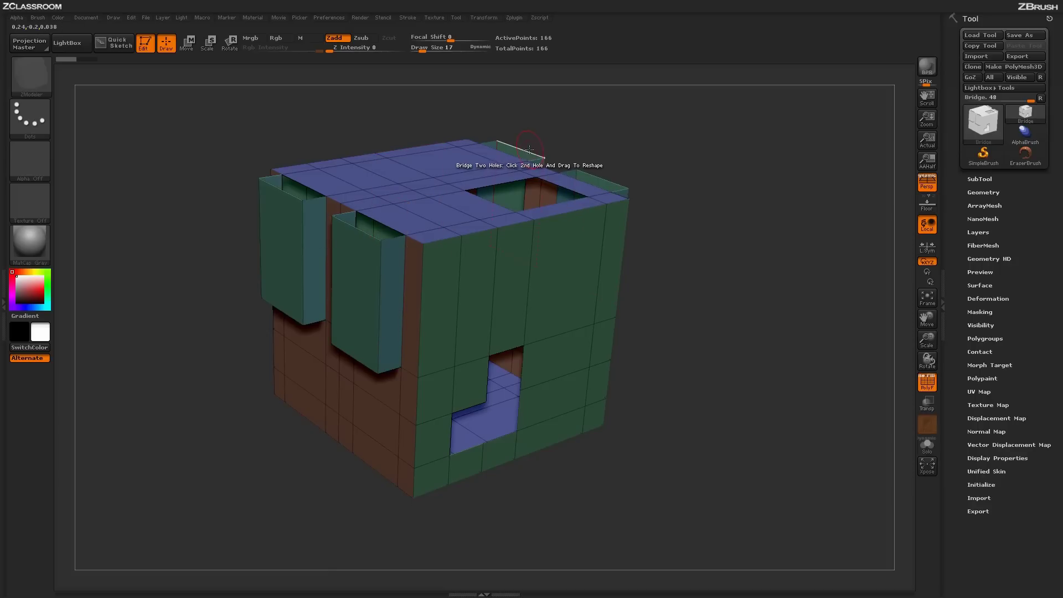
{"action": "left_click_drag", "start_coordinate": [530, 151], "coordinate": [616, 117]}
{"action": "key", "text": "ctrl+z"}
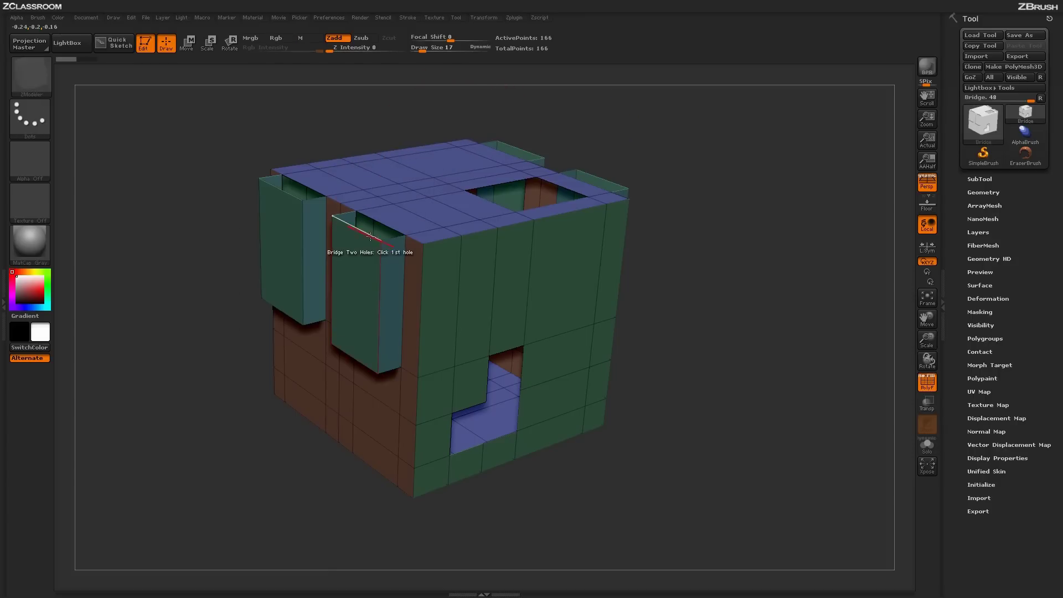
{"action": "right_click", "coordinate": [335, 214]}
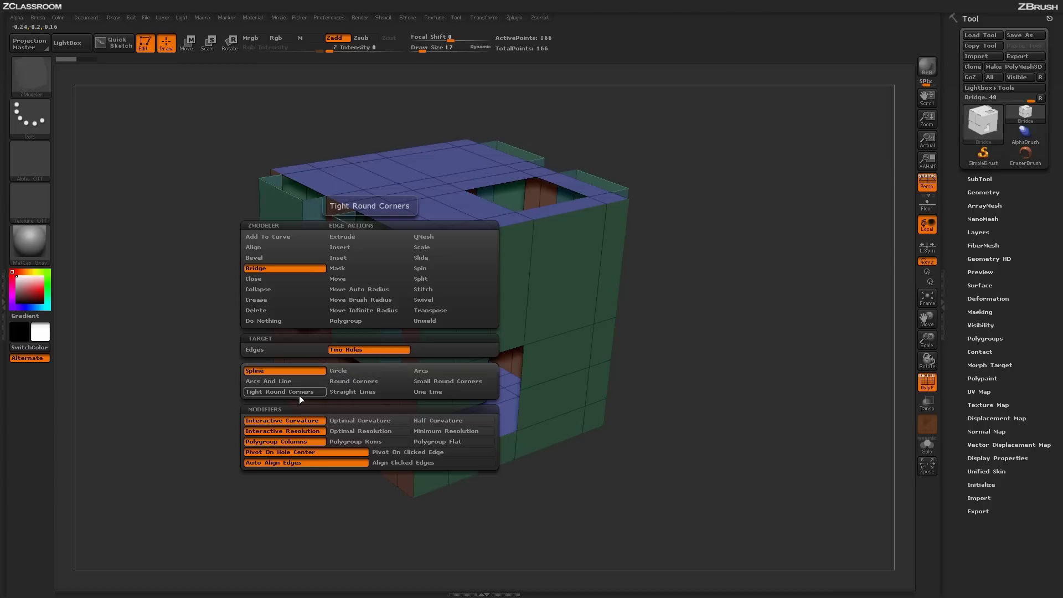
{"action": "left_click", "coordinate": [284, 393]}
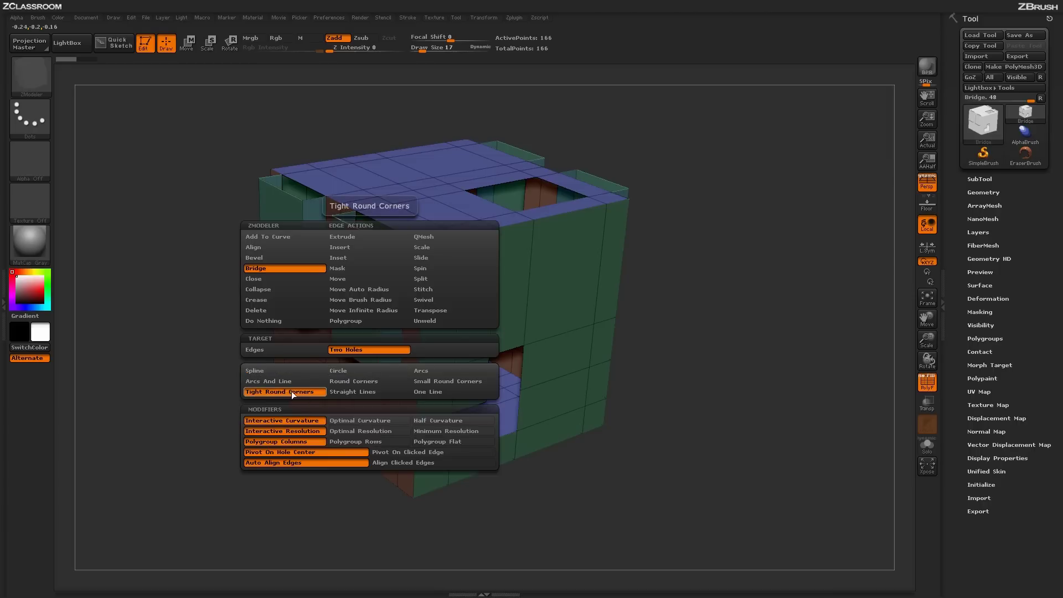
{"action": "left_click_drag", "start_coordinate": [509, 200], "coordinate": [487, 157]}
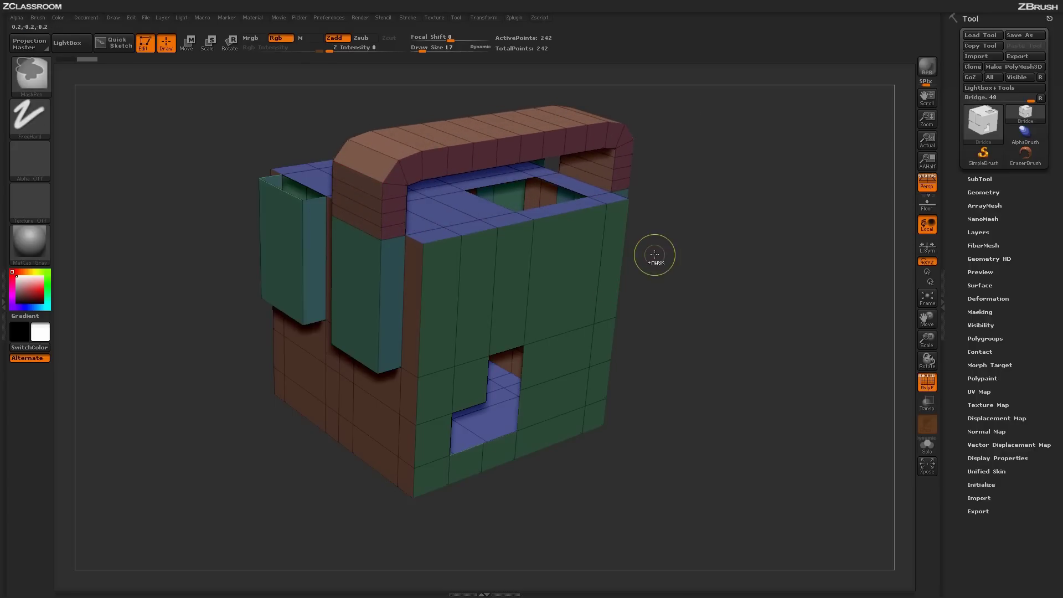
{"action": "key", "text": "ctrl+z"}
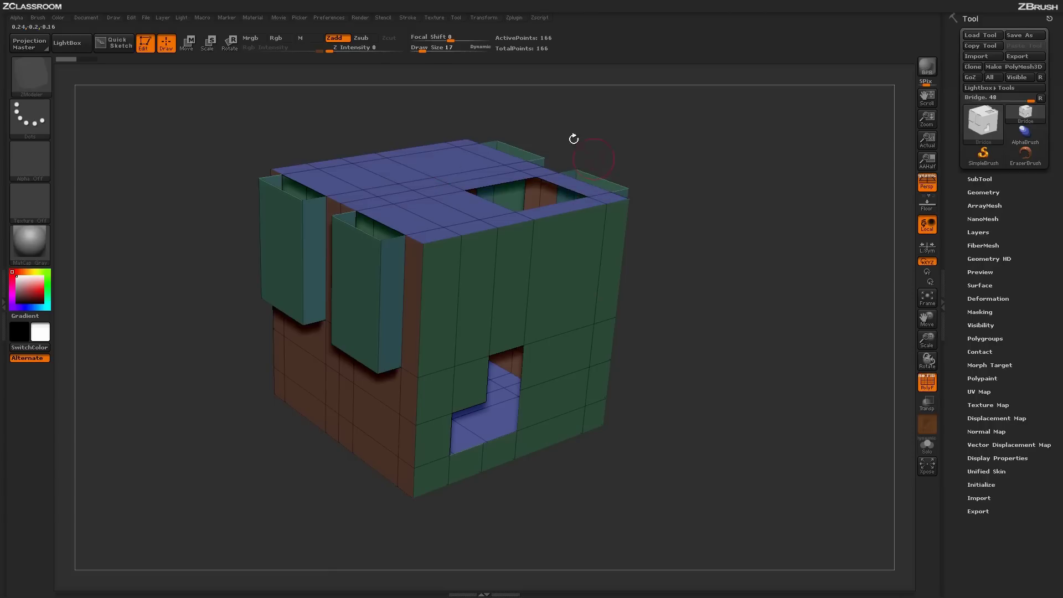
{"action": "key", "text": "space"}
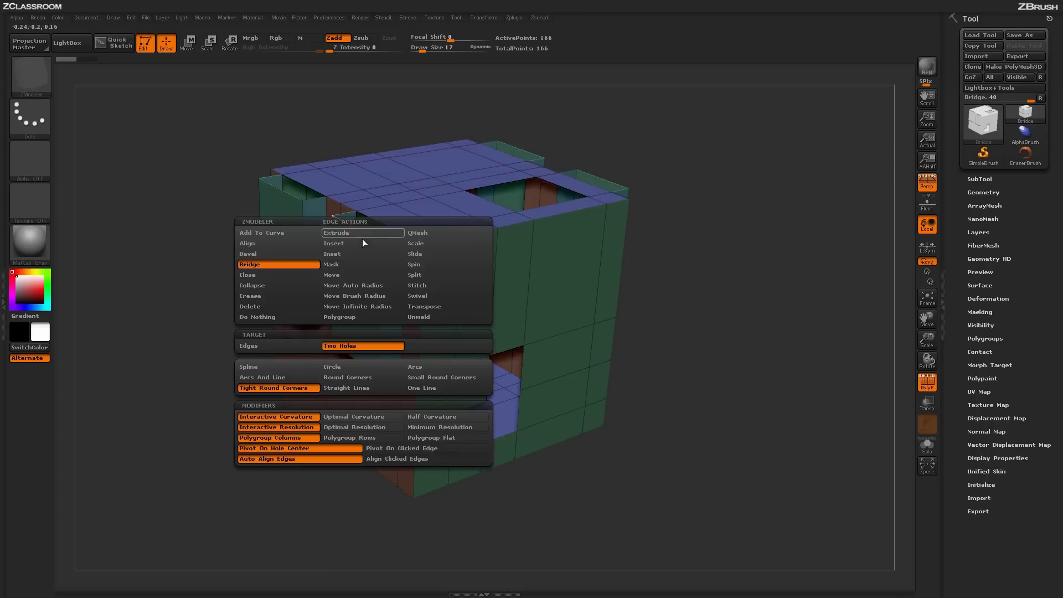
{"action": "left_click", "coordinate": [337, 367]}
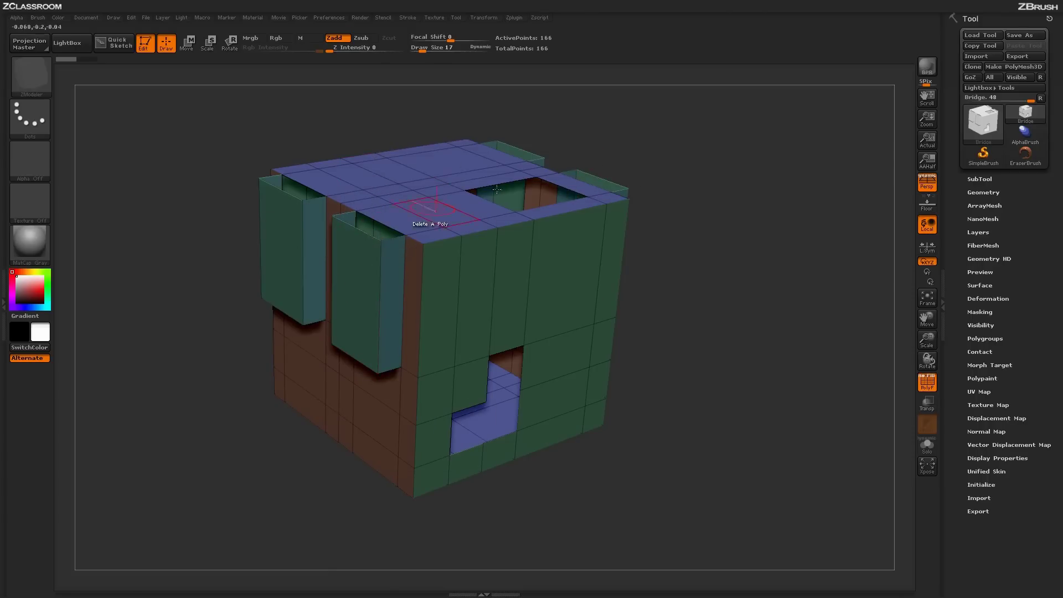
{"action": "mouse_move", "coordinate": [603, 180]}
{"action": "left_mouse_down"}
{"action": "mouse_move", "coordinate": [664, 147]}
{"action": "mouse_move", "coordinate": [723, 135]}
{"action": "mouse_move", "coordinate": [717, 125]}
{"action": "mouse_move", "coordinate": [719, 154]}
{"action": "mouse_move", "coordinate": [705, 111]}
{"action": "left_mouse_up"}
{"action": "key", "text": "ctrl+z"}
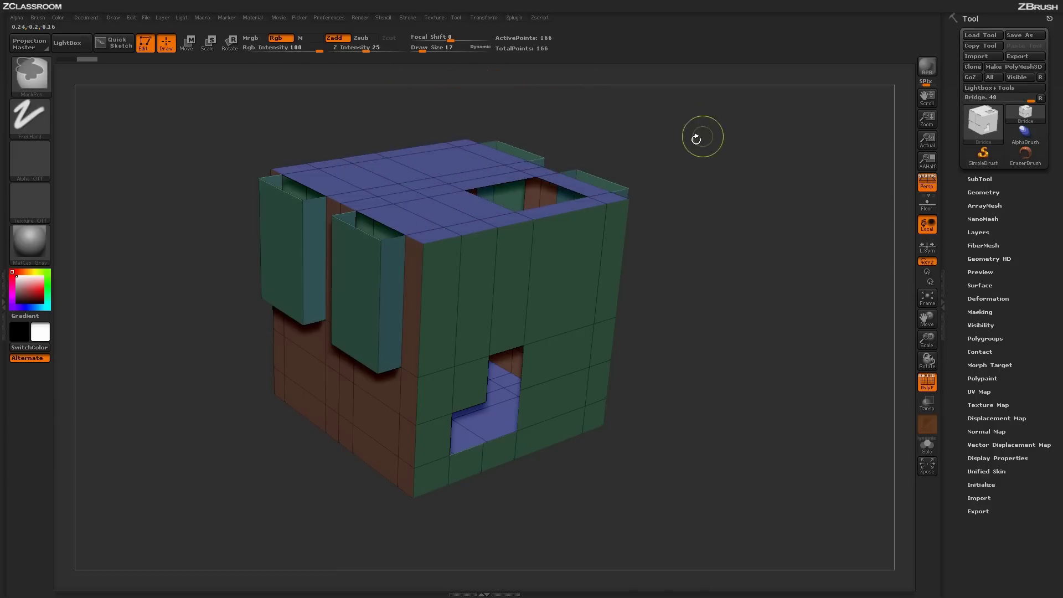
Step: Enable Optimal Curvature and Optimal Resolution, then test a left-to-top-right bridge and undo it
{"action": "key", "text": "space"}
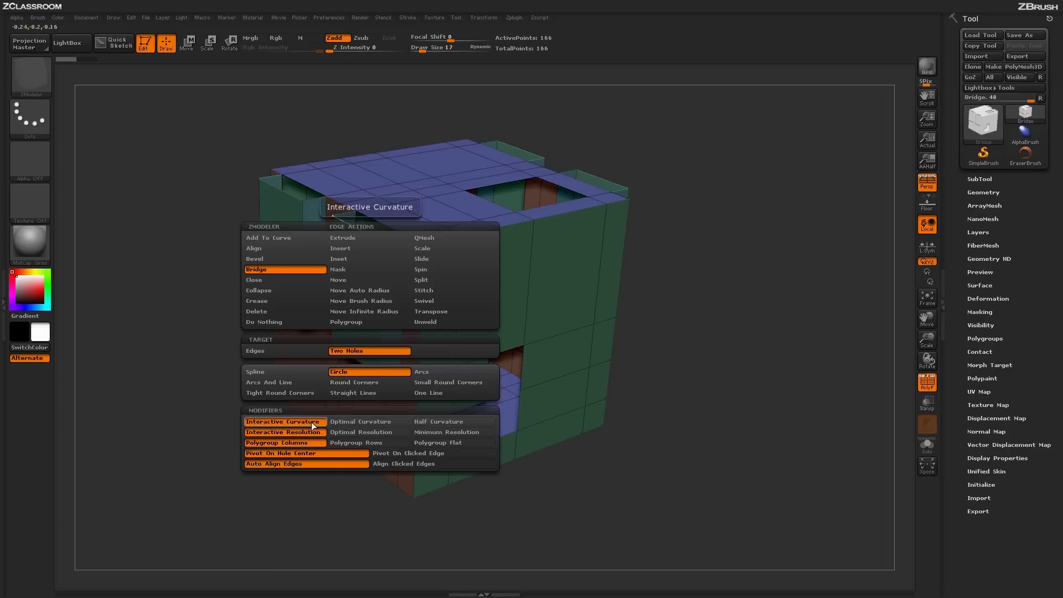
{"action": "left_click", "coordinate": [359, 424]}
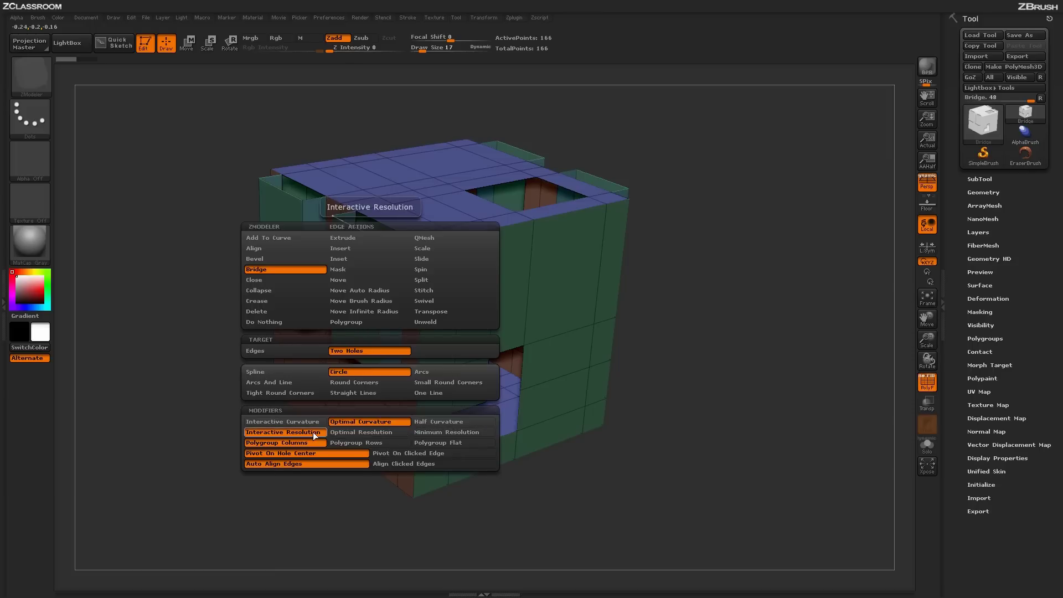
{"action": "left_click", "coordinate": [353, 433]}
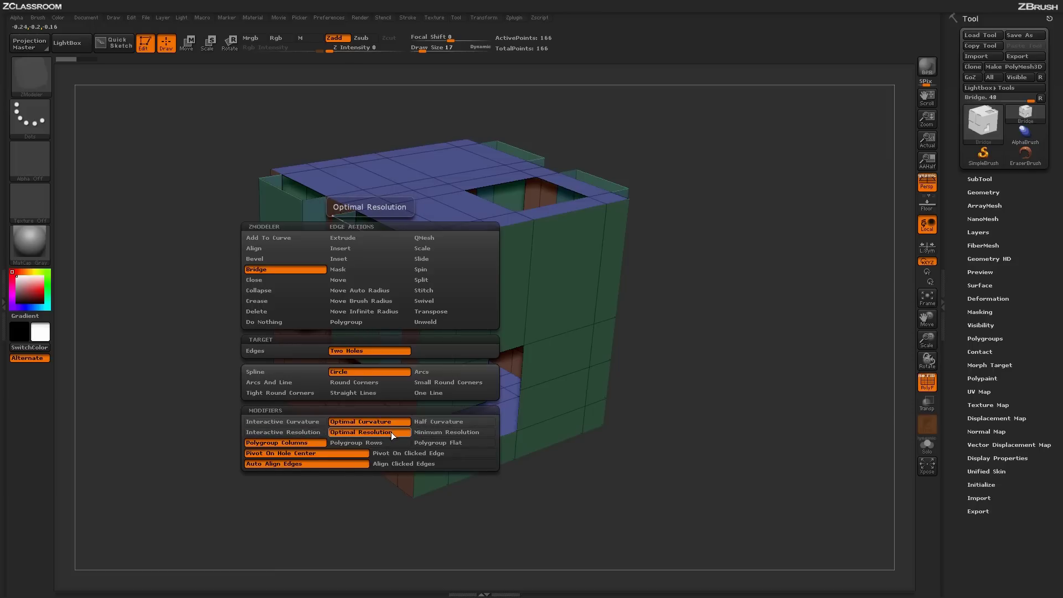
{"action": "key", "text": "space"}
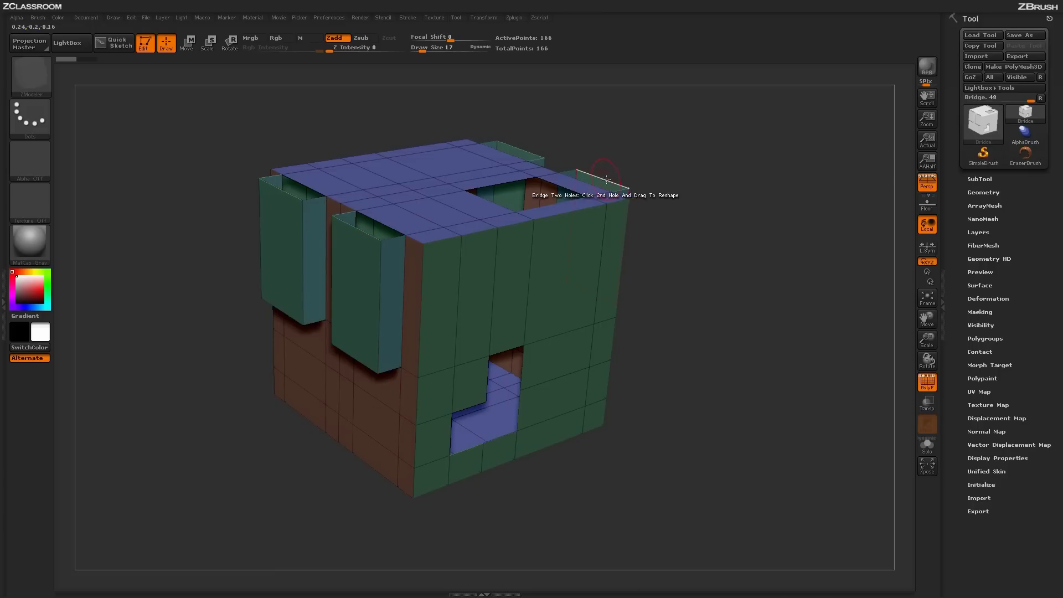
{"action": "left_click", "coordinate": [608, 180]}
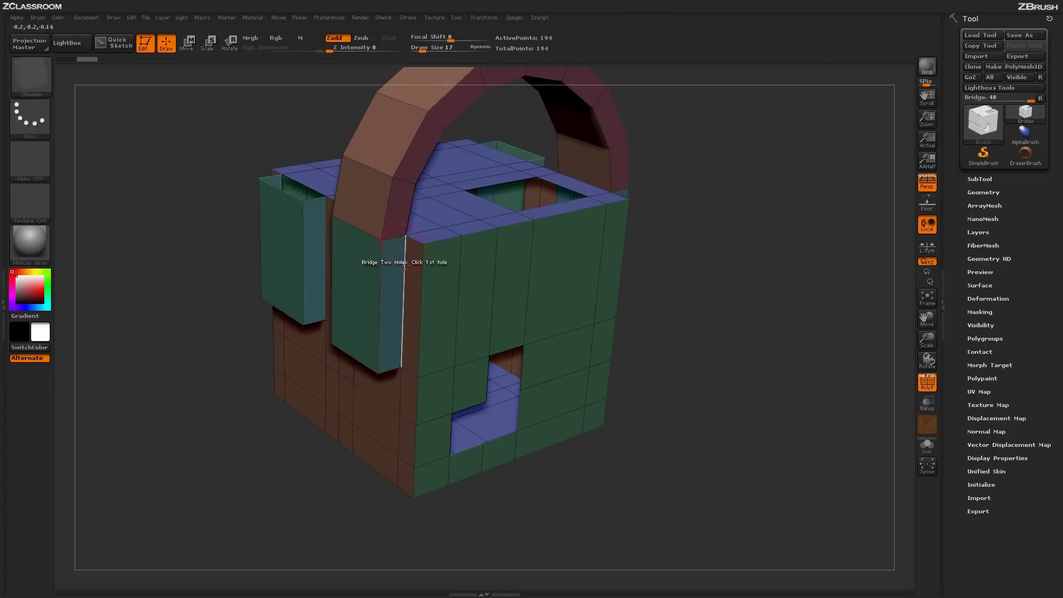
{"action": "key", "text": "ctrl+z"}
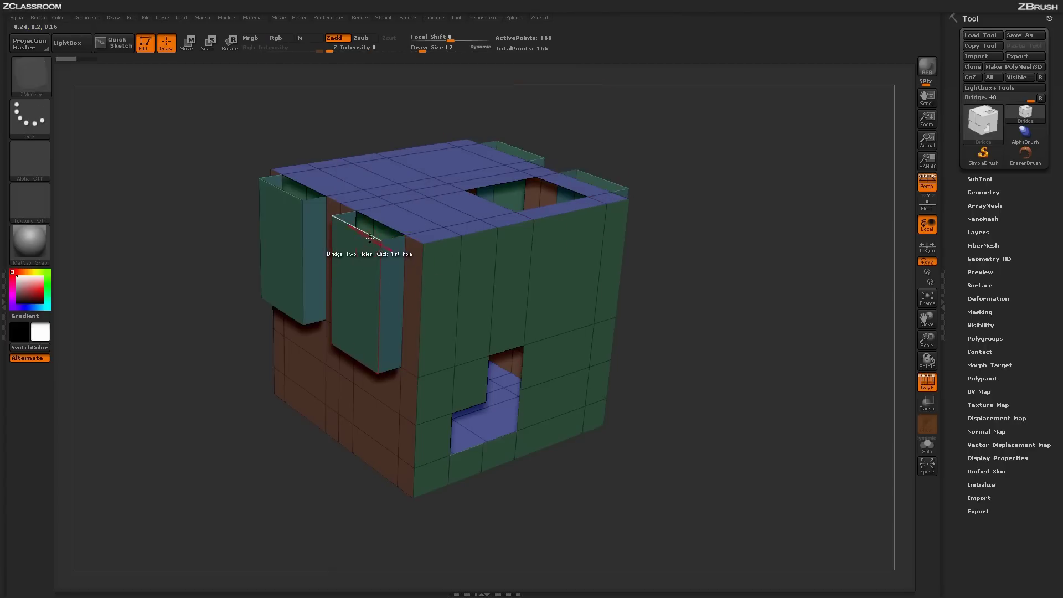
Step: Restore Interactive Curvature and Interactive Resolution, then test a tall arched bridge and undo it
{"action": "key", "text": "space"}
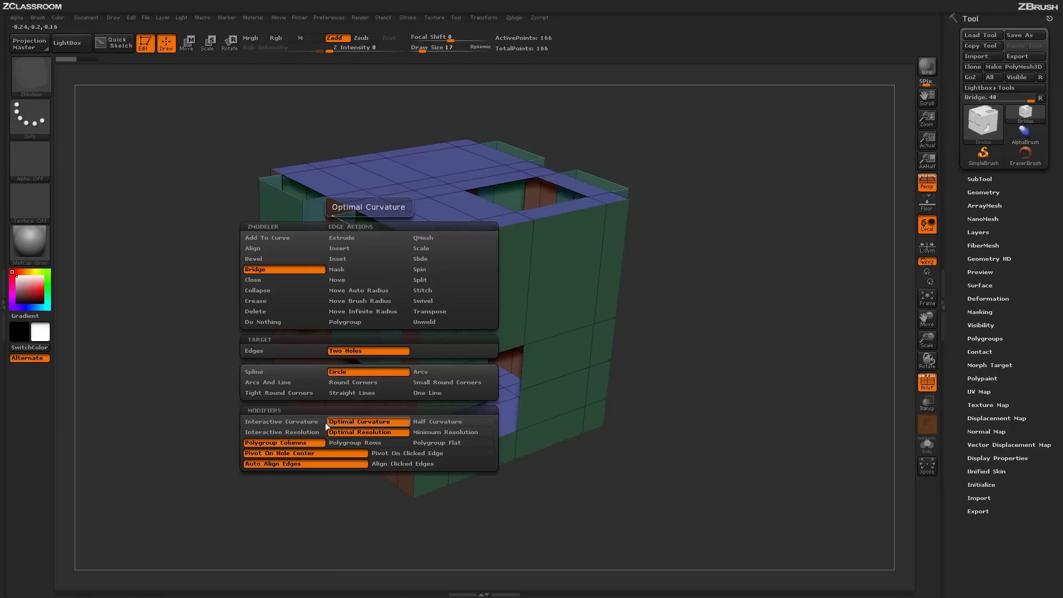
{"action": "left_click", "coordinate": [311, 424]}
{"action": "left_click", "coordinate": [316, 434]}
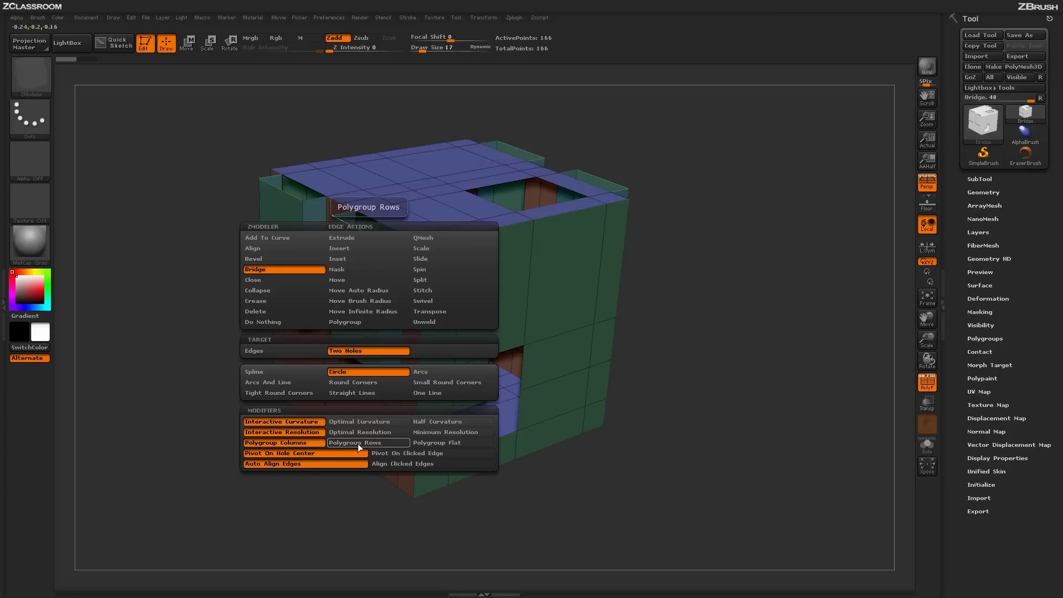
{"action": "key", "text": "space"}
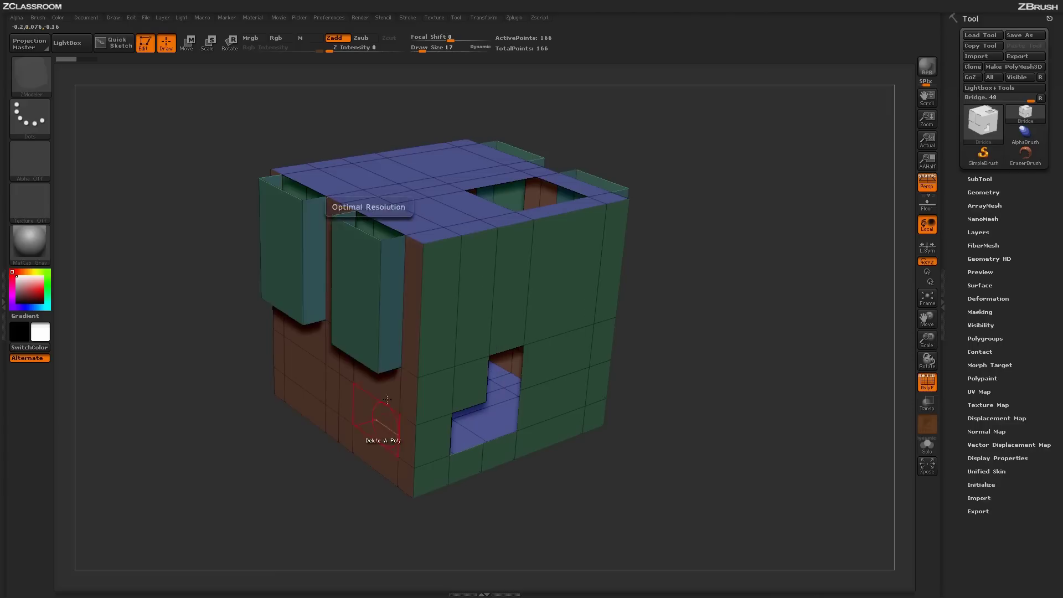
{"action": "left_click", "coordinate": [369, 235]}
{"action": "left_click_drag", "start_coordinate": [606, 183], "coordinate": [670, 104]}
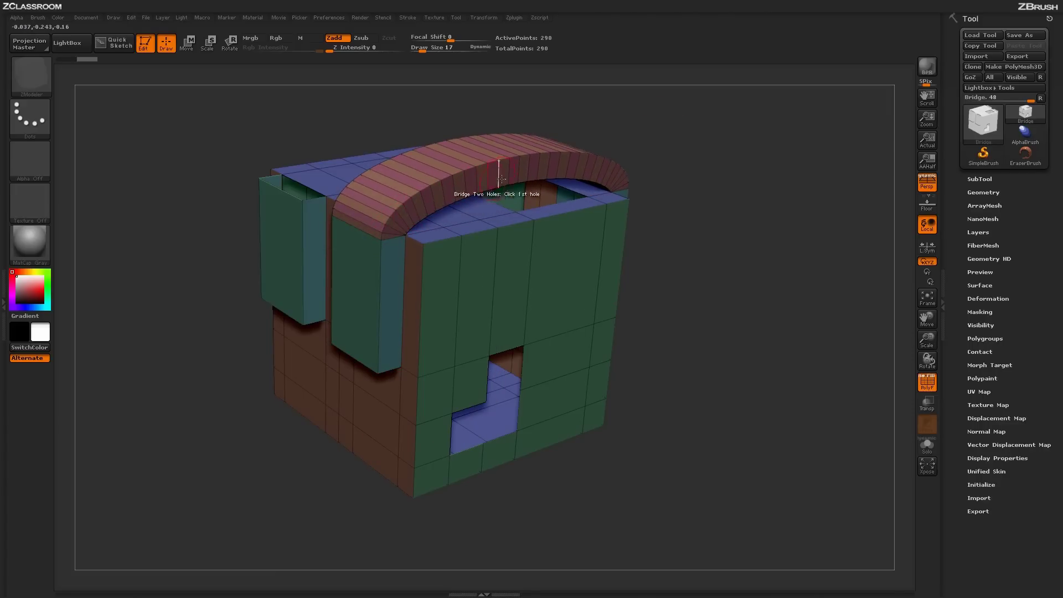
{"action": "key", "text": "ctrl+z"}
Step: Choose the Polygroup Flat bridge modifier, try an arched bridge, and undo it
{"action": "key", "text": "space"}
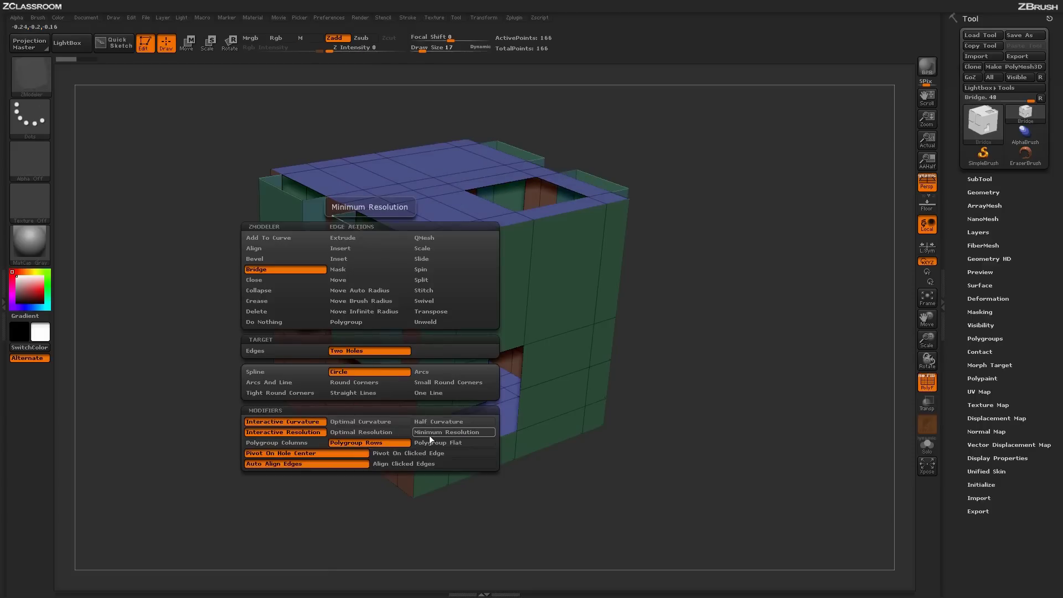
{"action": "left_click", "coordinate": [434, 442]}
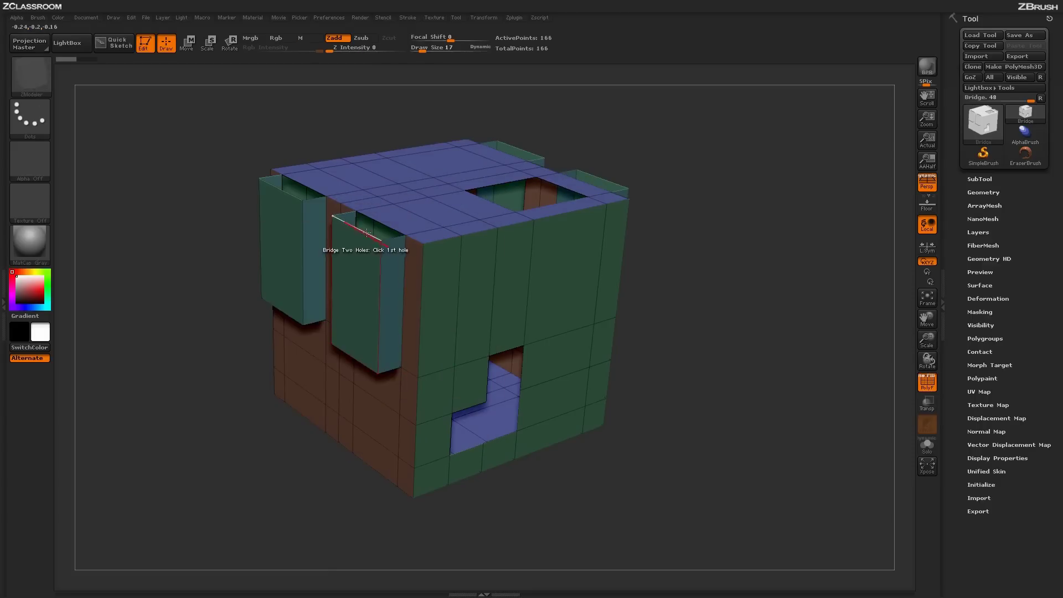
{"action": "left_click", "coordinate": [367, 235]}
{"action": "left_click_drag", "start_coordinate": [578, 183], "coordinate": [675, 116]}
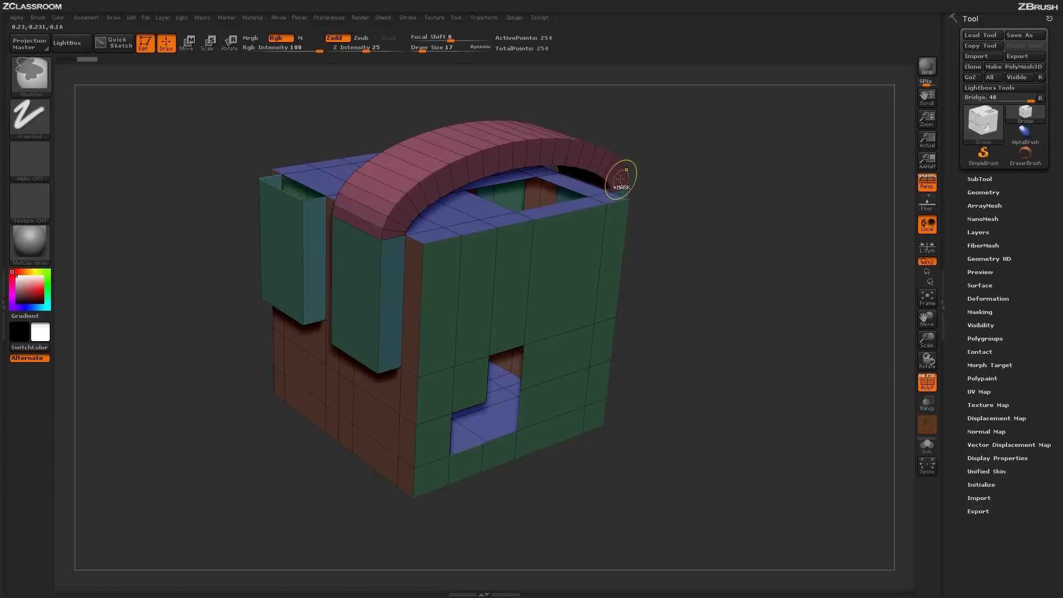
{"action": "key", "text": "ctrl+z"}
{"action": "key", "text": "space"}
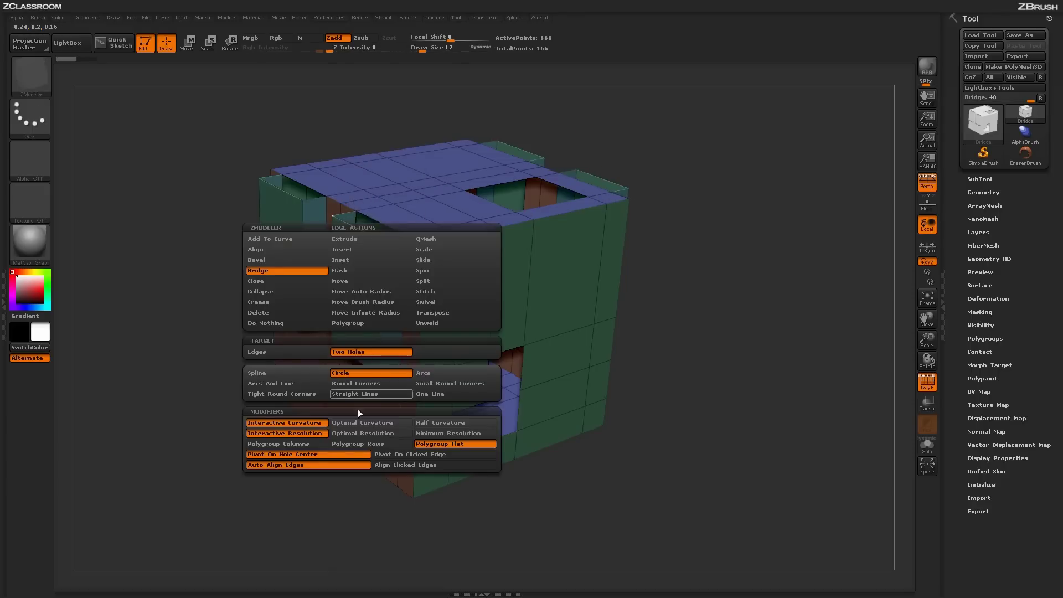
Step: Switch to Polygroup Columns and sweep a curved tube from the lower front hole to the top opening
{"action": "left_click", "coordinate": [315, 444]}
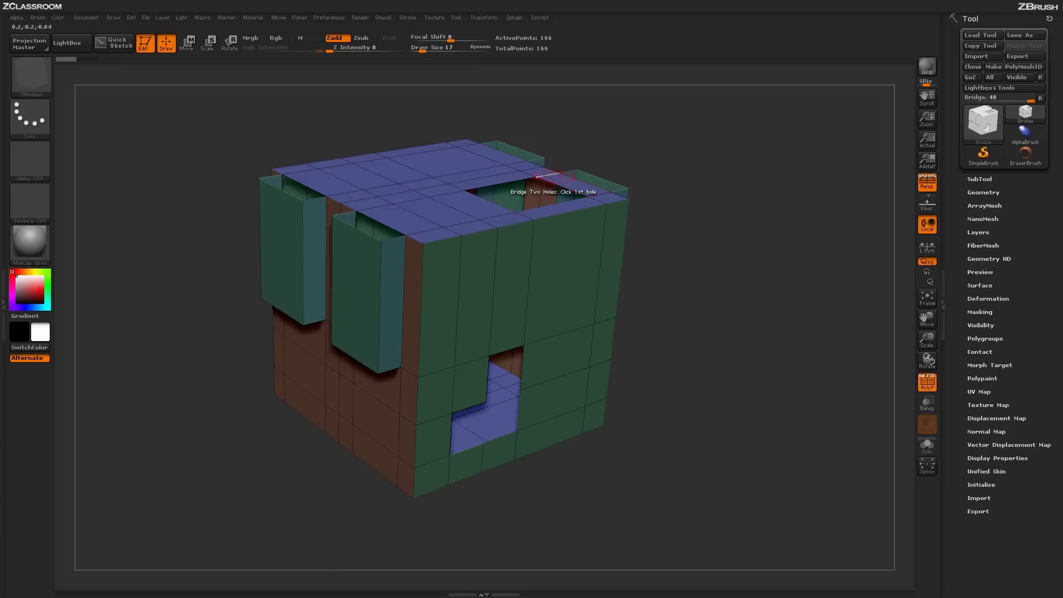
{"action": "left_click", "coordinate": [509, 348]}
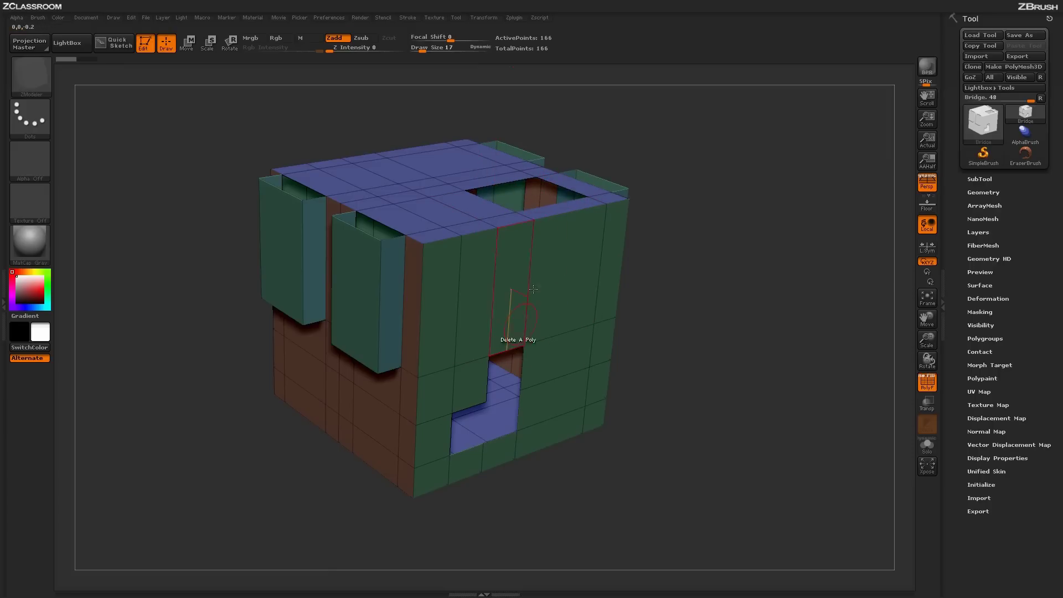
{"action": "left_click", "coordinate": [548, 204]}
{"action": "left_click_drag", "start_coordinate": [593, 185], "coordinate": [692, 125]}
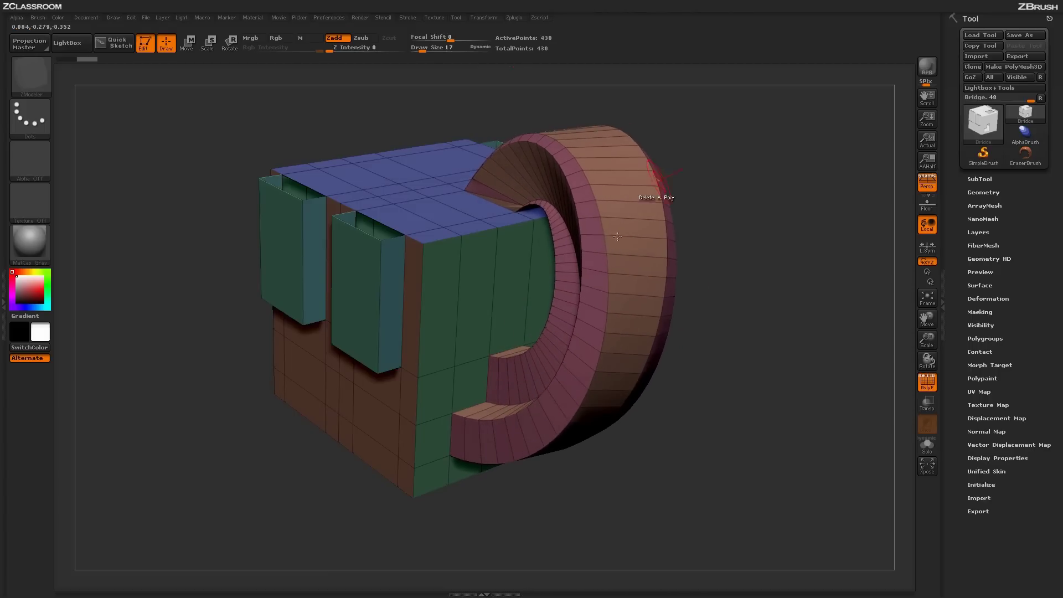
Step: Delete the tube, redraw it to the top-right hole, and bridge the front-left slot to the back
{"action": "left_click", "coordinate": [598, 416]}
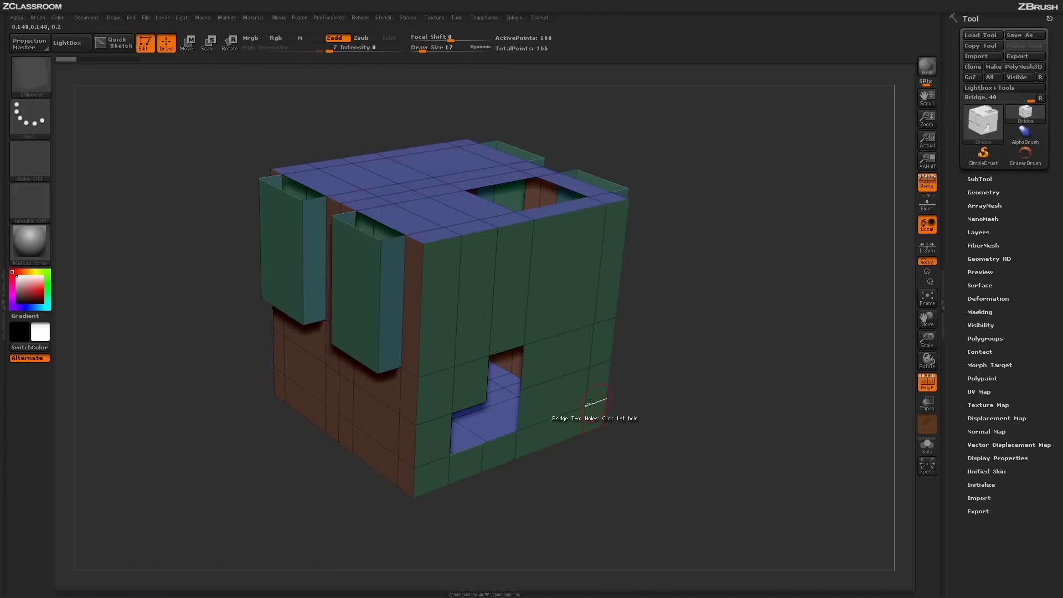
{"action": "left_click", "coordinate": [518, 410]}
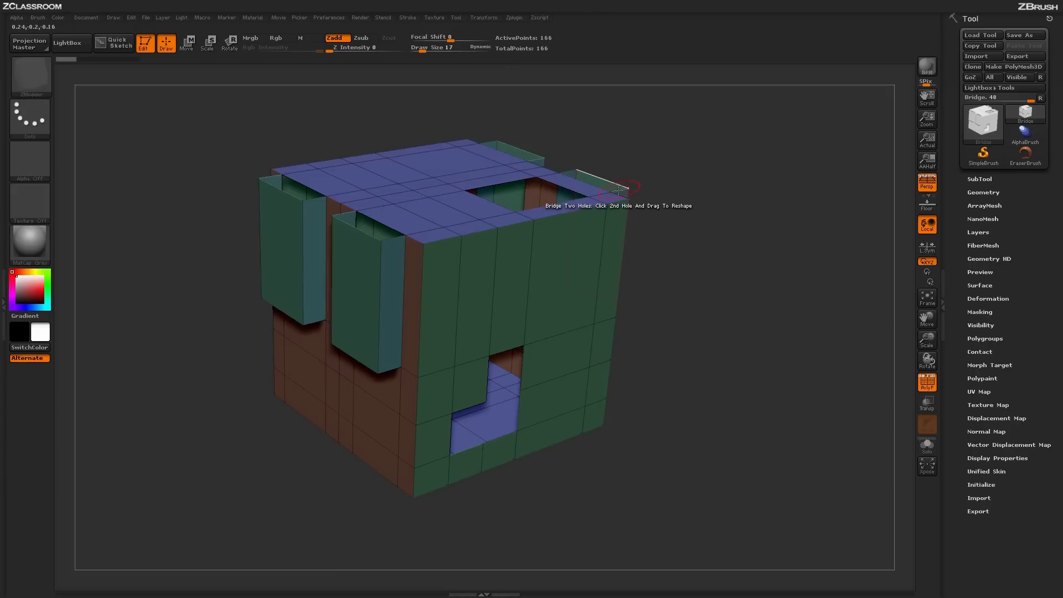
{"action": "left_click_drag", "start_coordinate": [588, 187], "coordinate": [724, 101]}
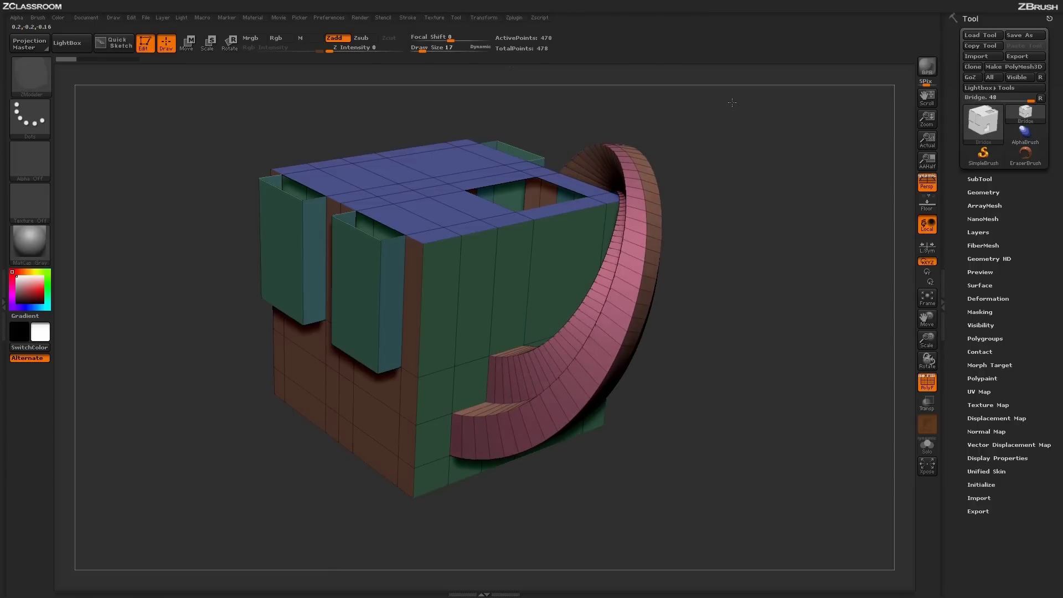
{"action": "left_click", "coordinate": [354, 218]}
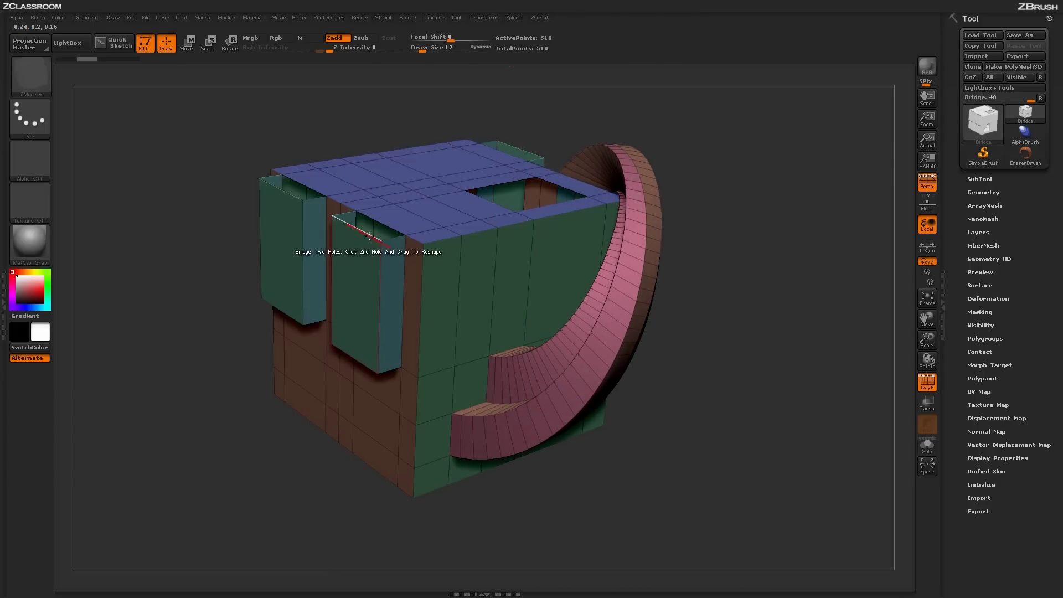